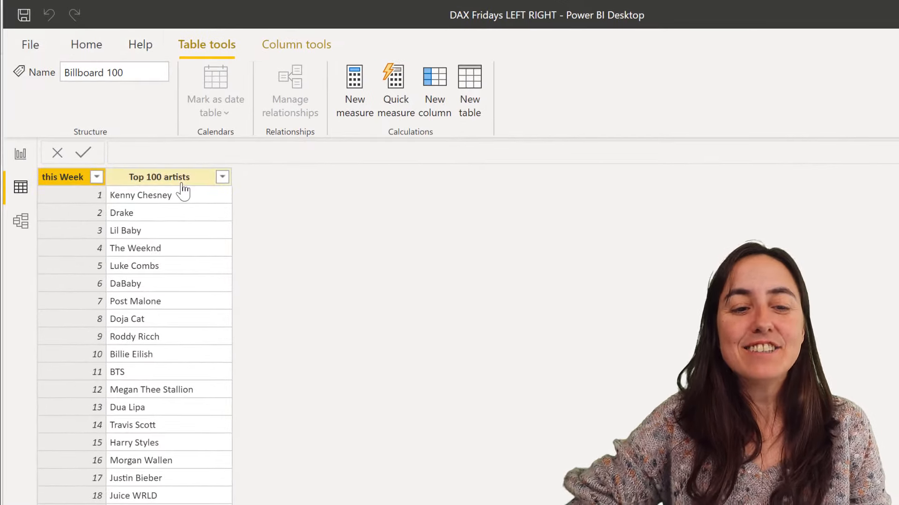
Add a calculated column named search to the Billboard 100 table and start its formula with the SEARCH function.
left_click(178, 177)
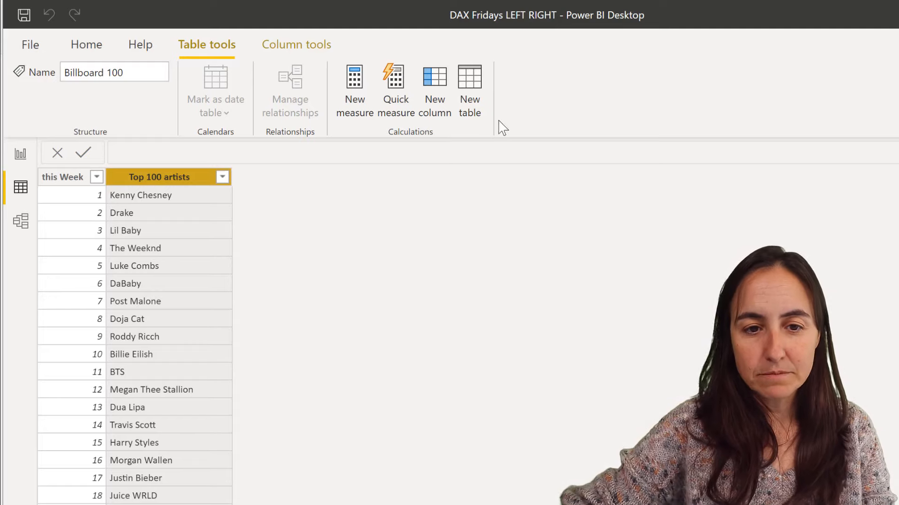
left_click(427, 82)
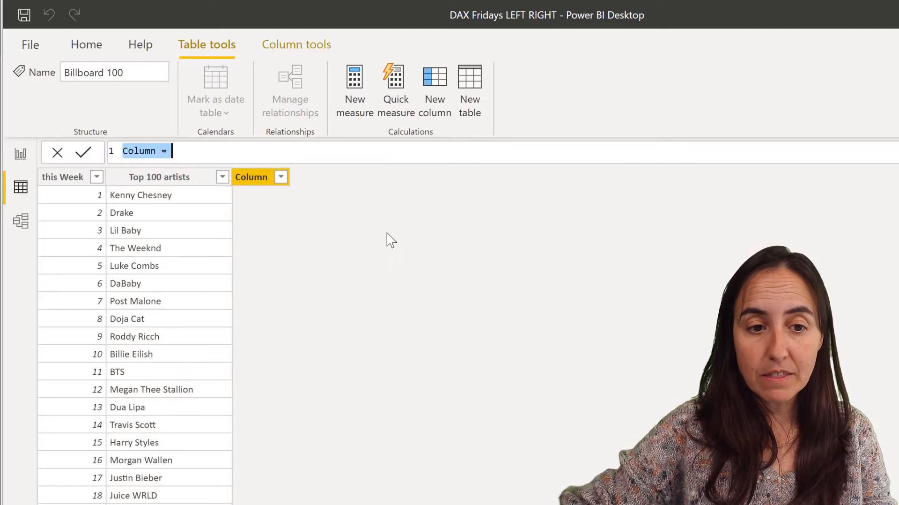
left_click(186, 150)
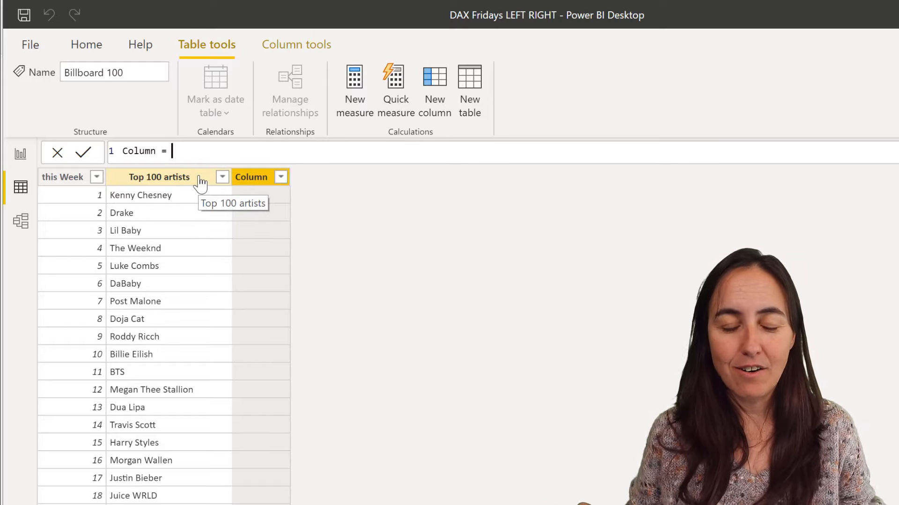
key("BackSpace")
key("BackSpace")
key("BackSpace")
key("BackSpace")
key("BackSpace")
key("BackSpace")
key("BackSpace")
key("BackSpace")
key("BackSpace")
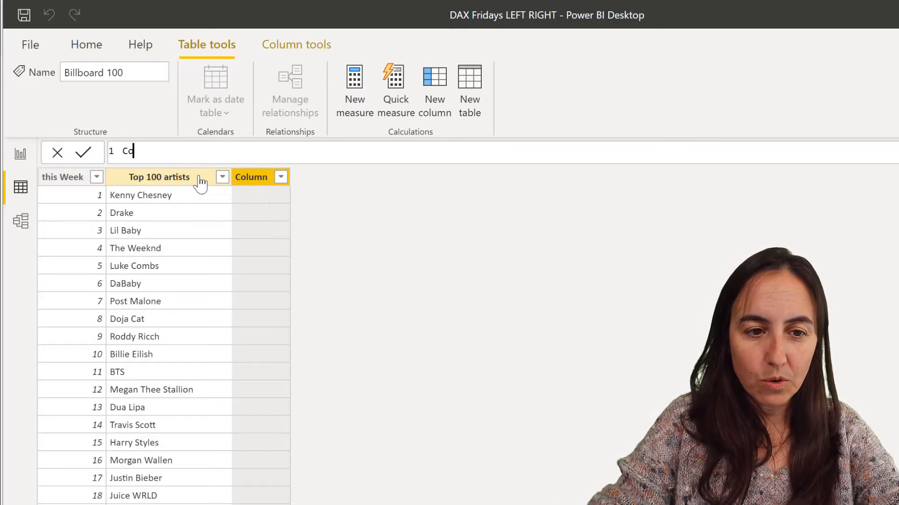
type("sea")
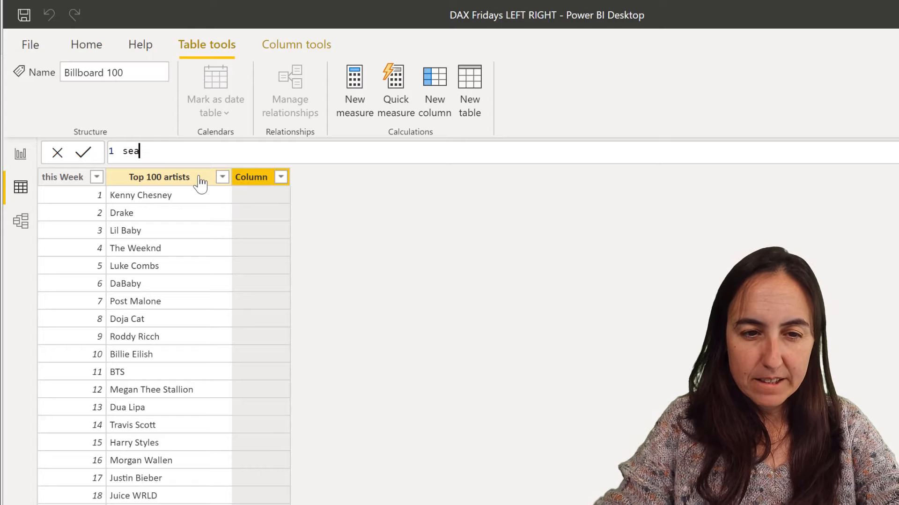
type("rch = sea")
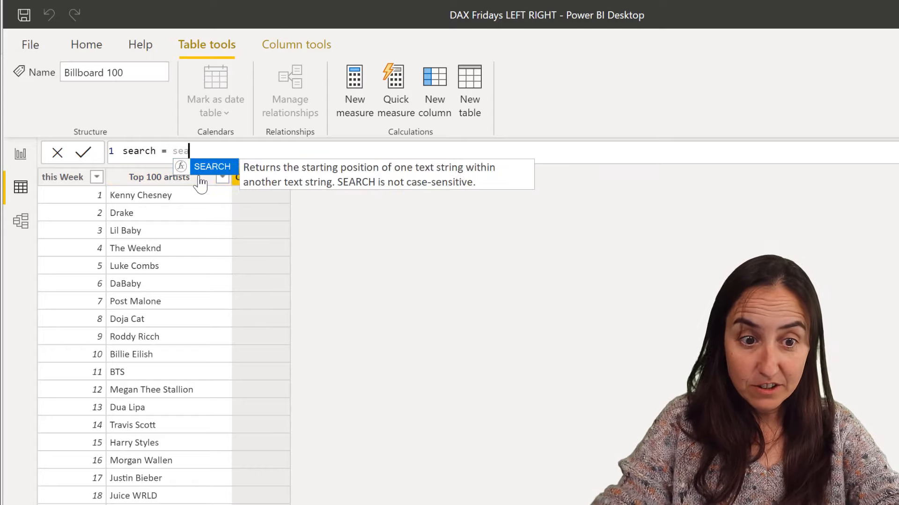
key("Tab")
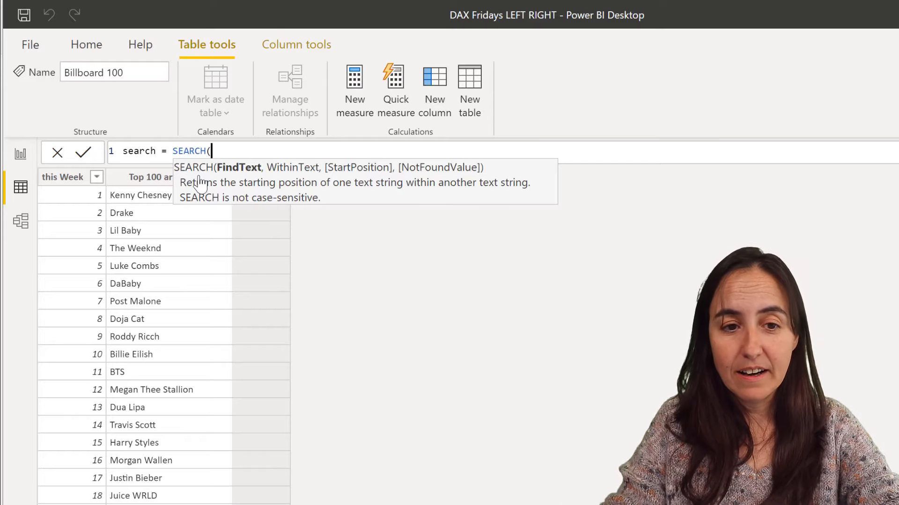
Complete the SEARCH formula to find a space (" ") within 'Billboard 100'[Top 100 artists] and commit it.
type("\"")
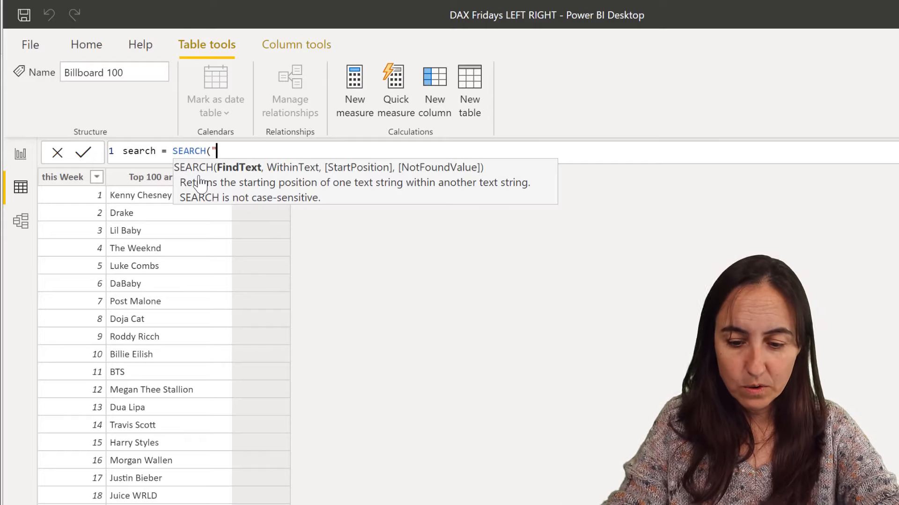
type(" \"")
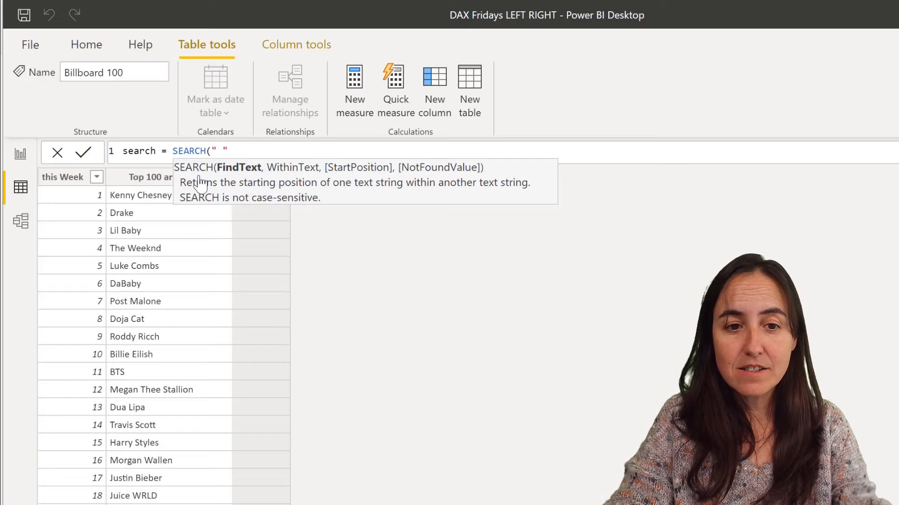
type(", ")
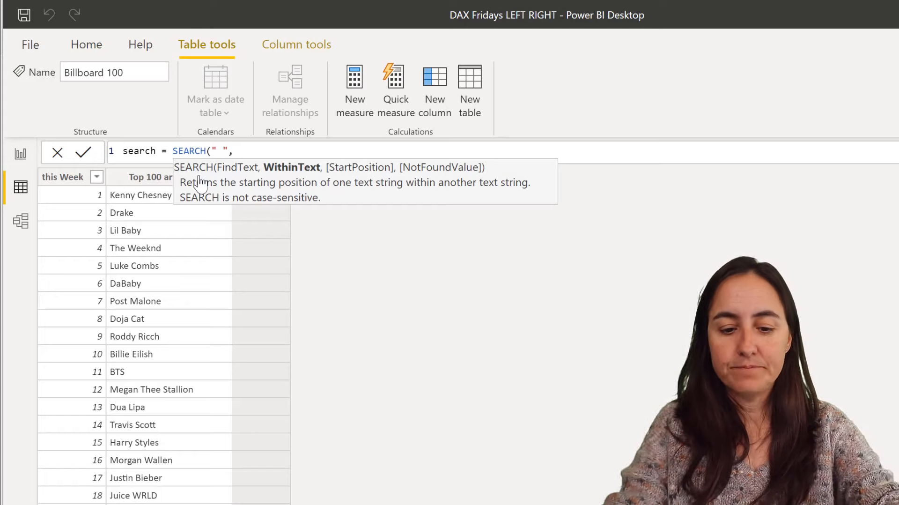
type("ti")
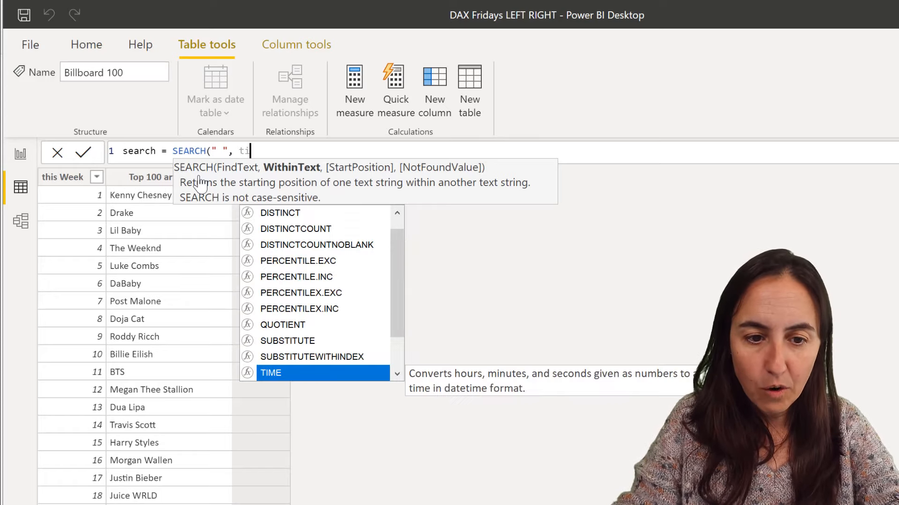
key("BackSpace")
type("op")
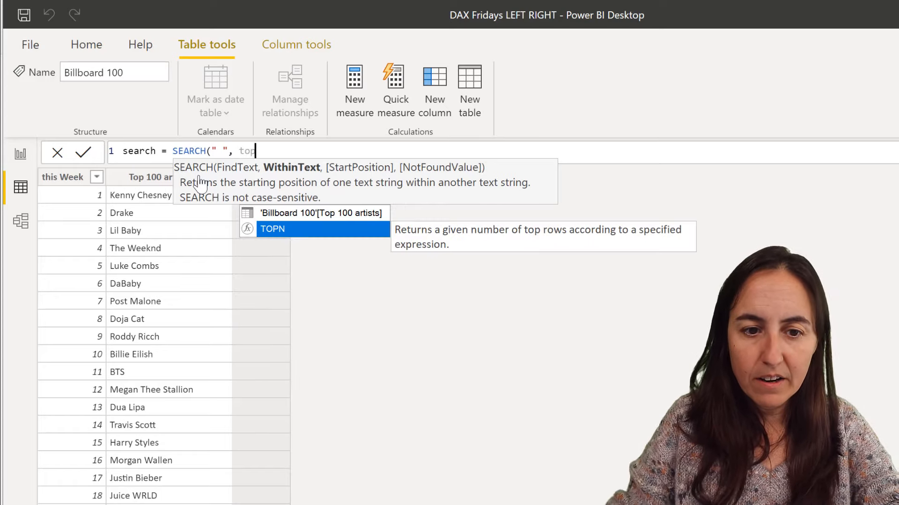
key("Up")
key("Tab")
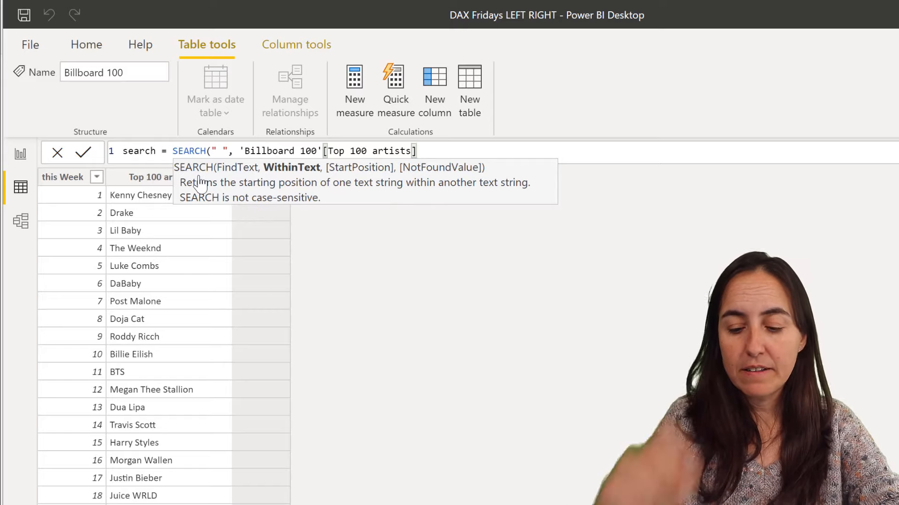
type(",")
key("BackSpace")
key("BackSpace")
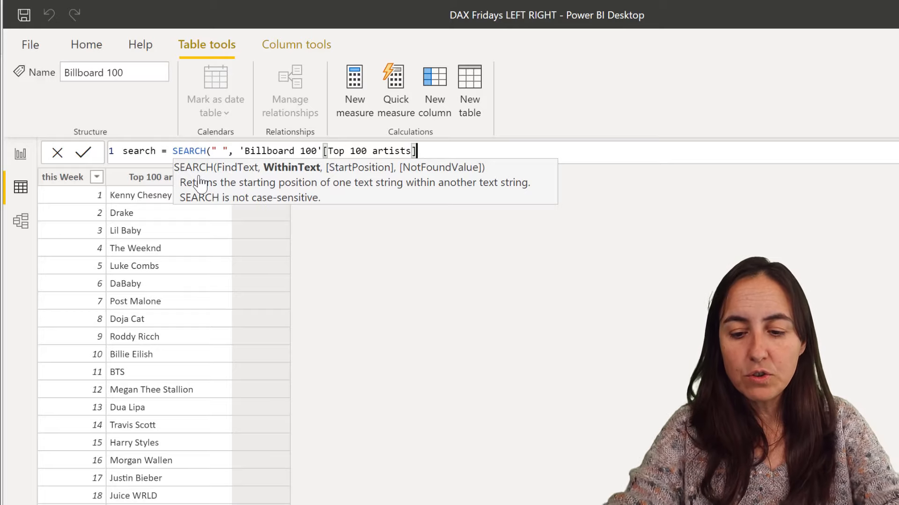
type(")")
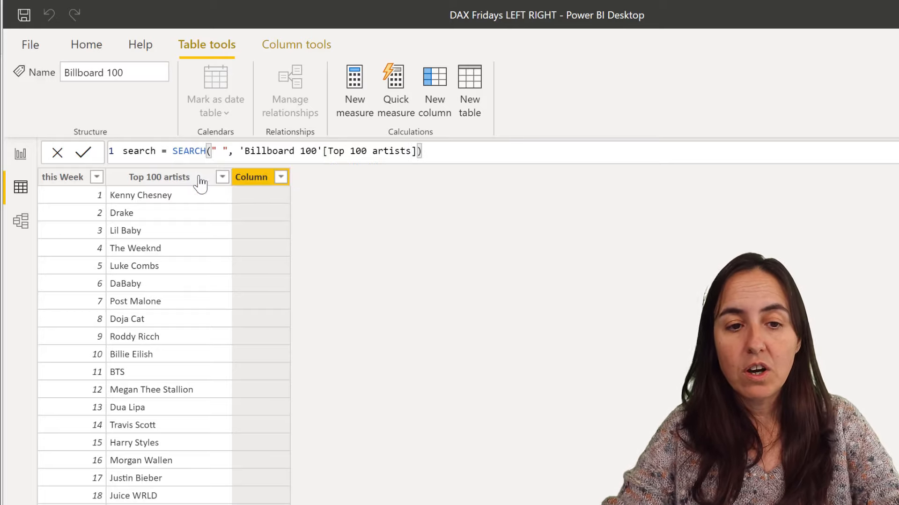
key("Return")
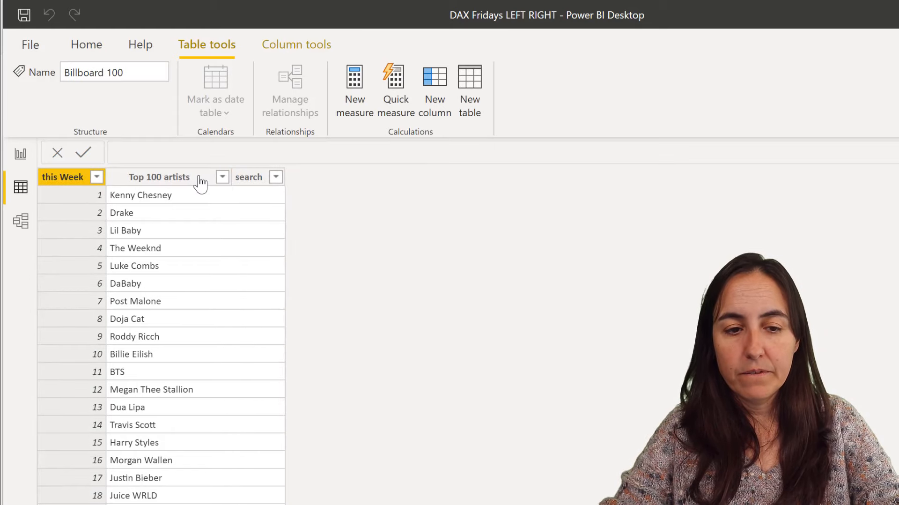
Extend the search column's formula with an empty start position and LEN('Billboard 100'[Top 100 artists]) as the not-found value.
left_click(255, 179)
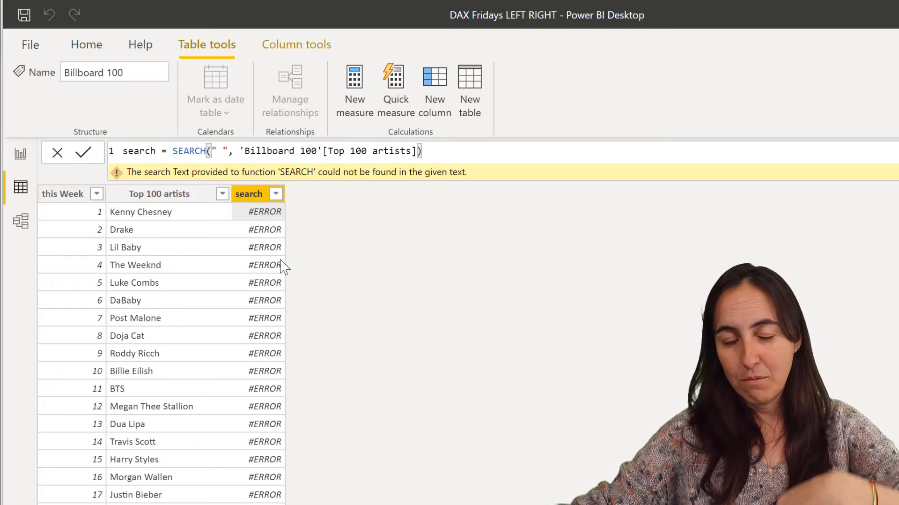
left_click(419, 151)
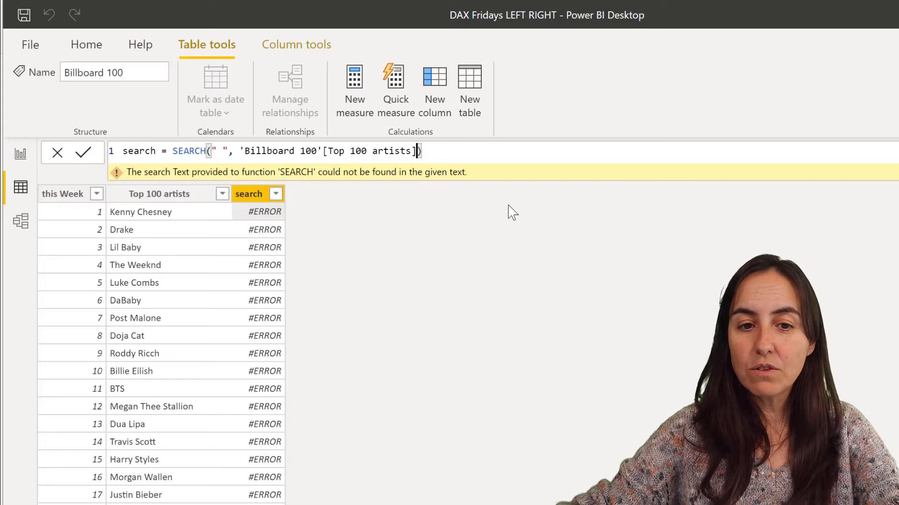
type(",,")
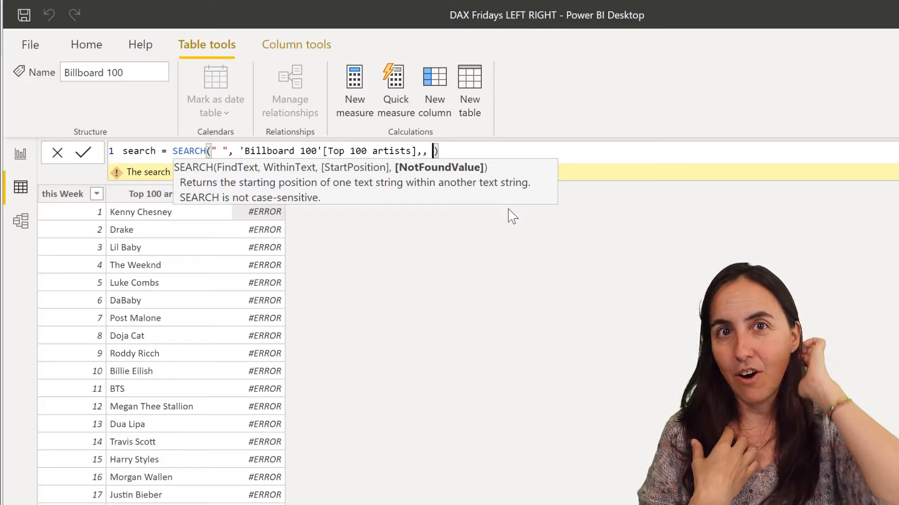
type("len")
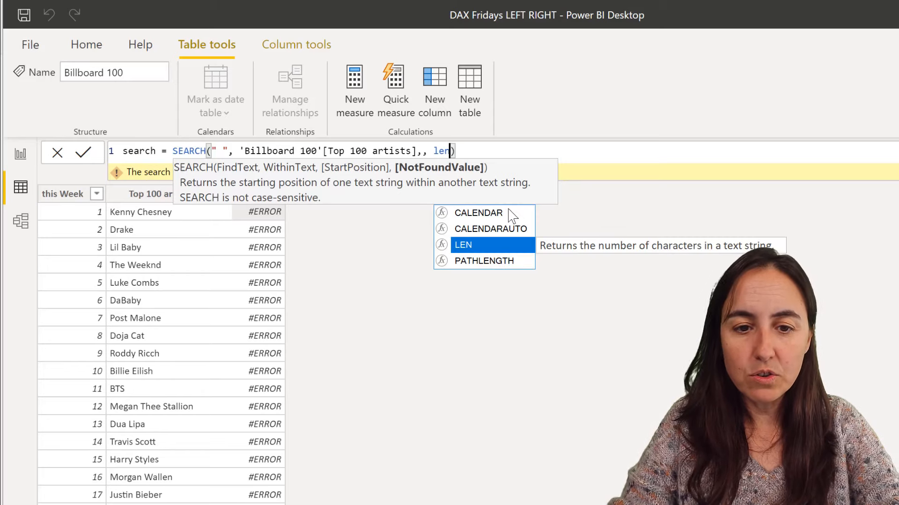
key("Tab")
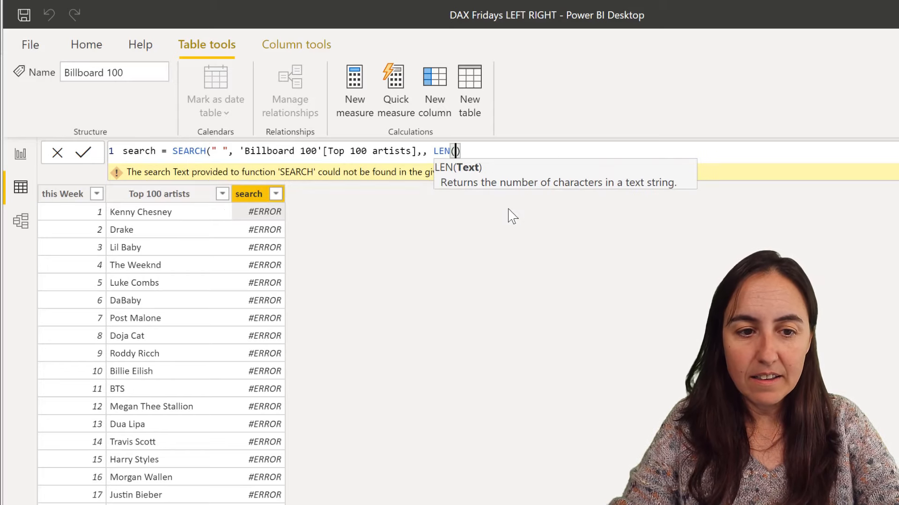
type("ti")
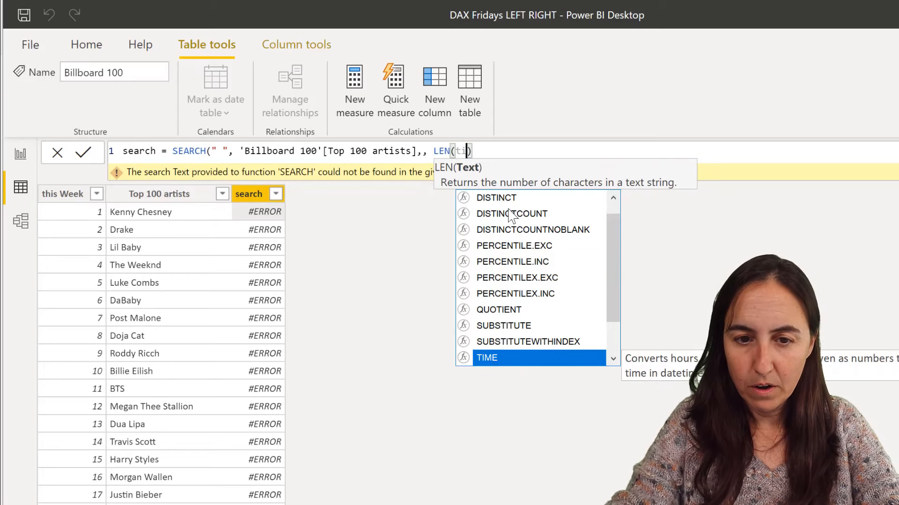
key("BackSpace")
type("op")
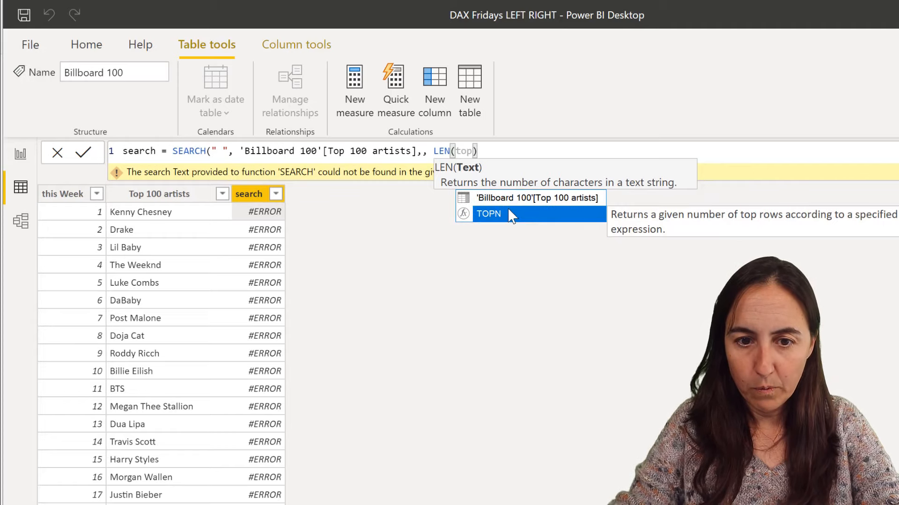
key("Tab")
type(")")
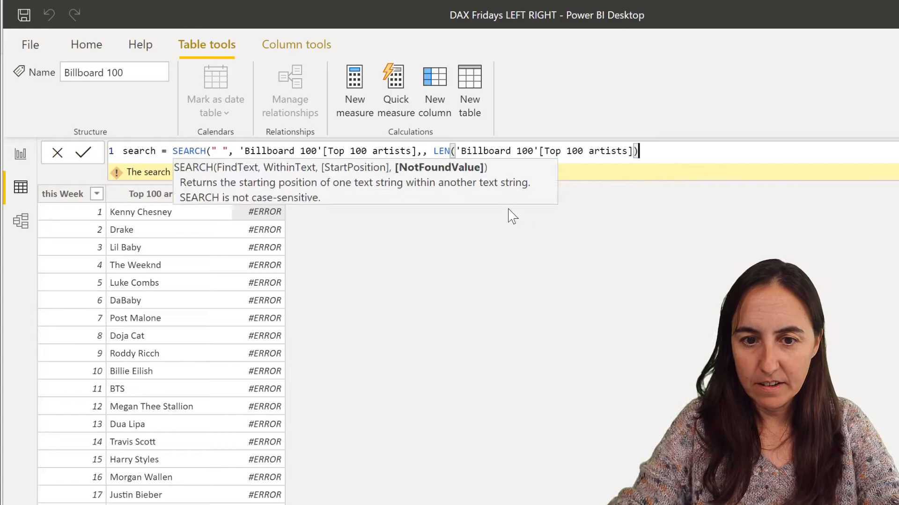
type(")")
key("Return")
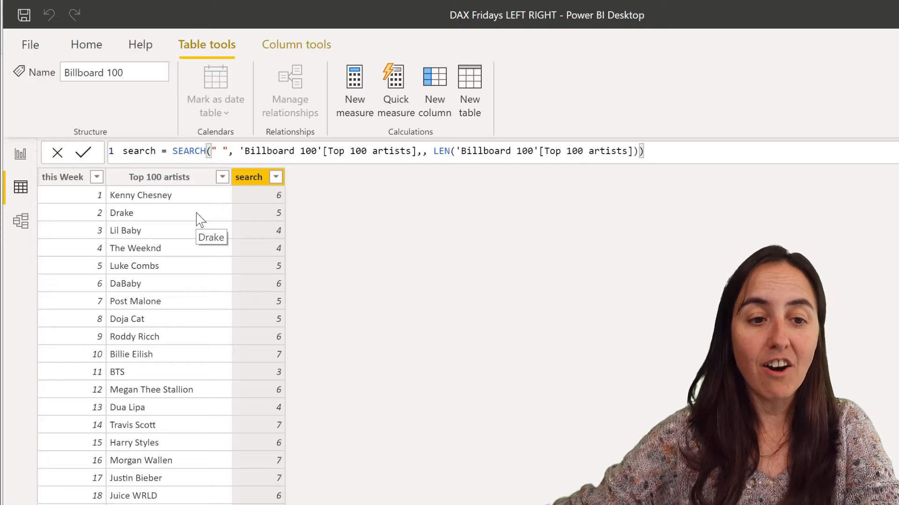
Add another calculated column named Name and start its formula with the LEFT function.
left_click(440, 133)
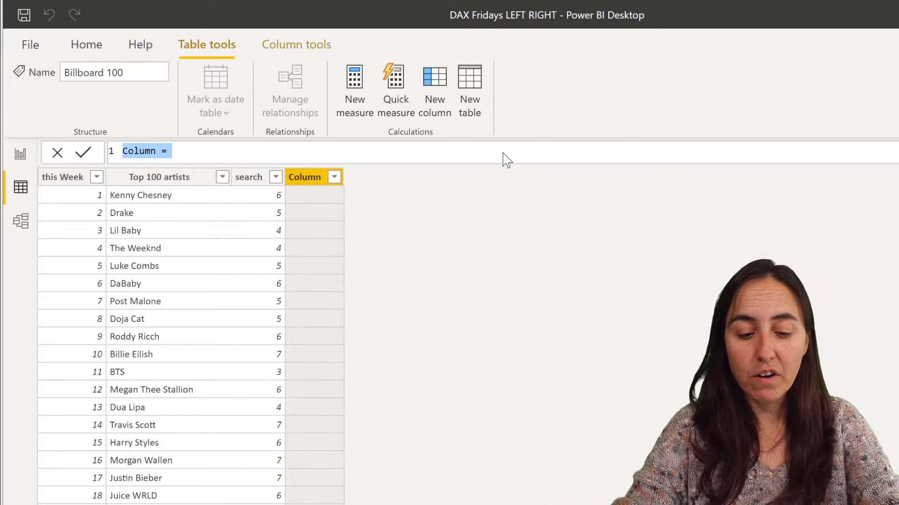
type("Le")
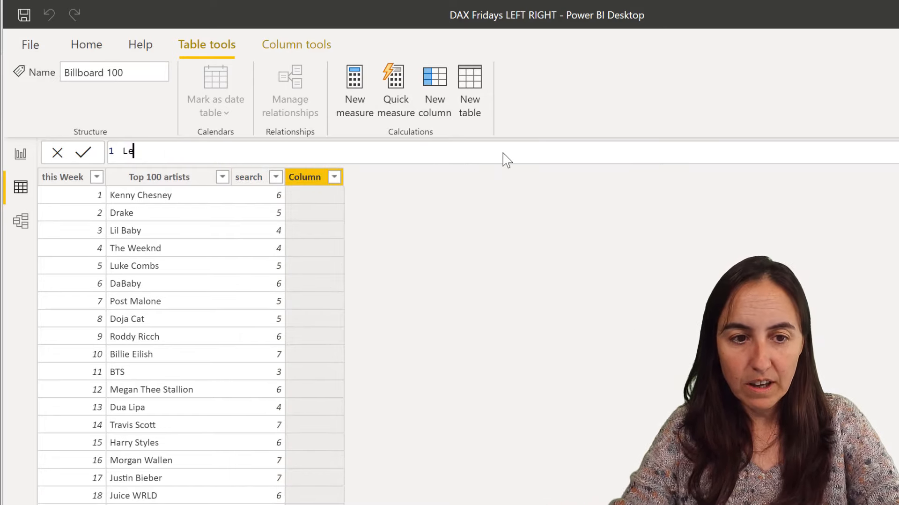
key("BackSpace")
key("BackSpace")
type("Name = ")
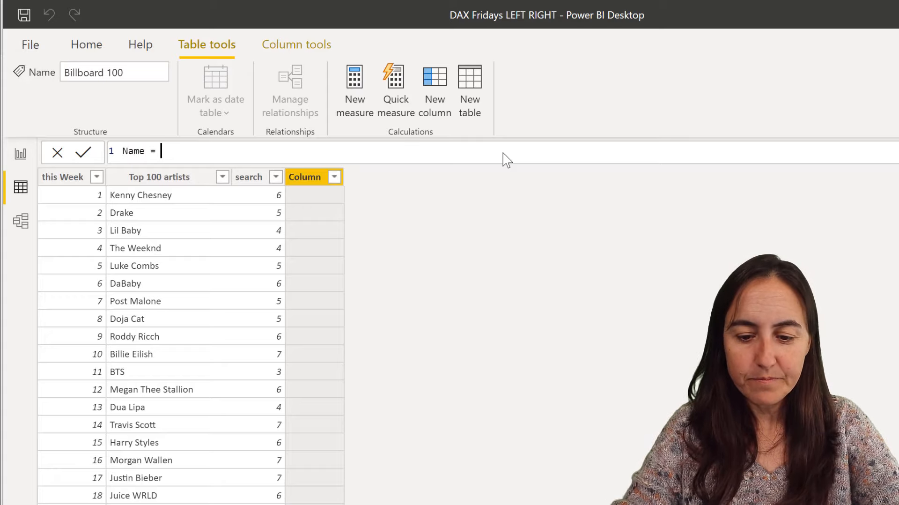
type("Left")
key("Tab")
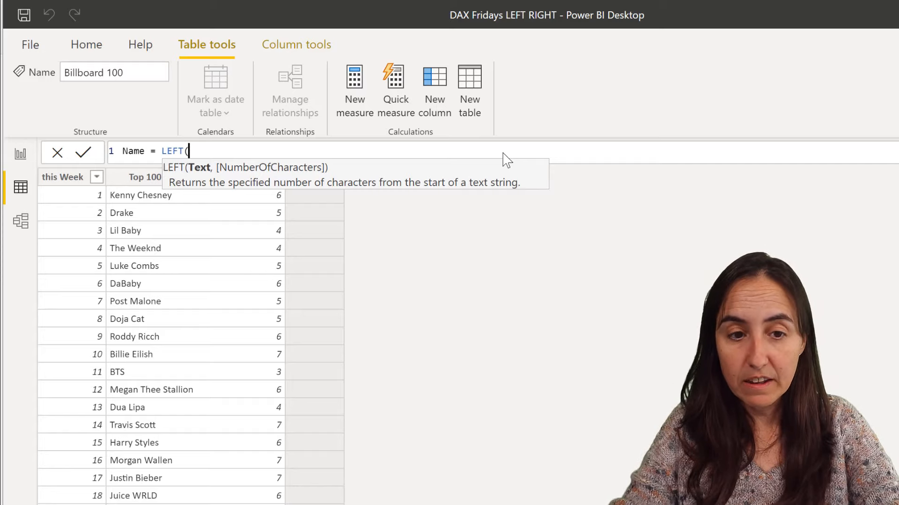
Complete the LEFT formula with 'Billboard 100'[Top 100 artists] as text and 'Billboard 100'[search] as number of characters, and commit it.
type("top")
key("Tab")
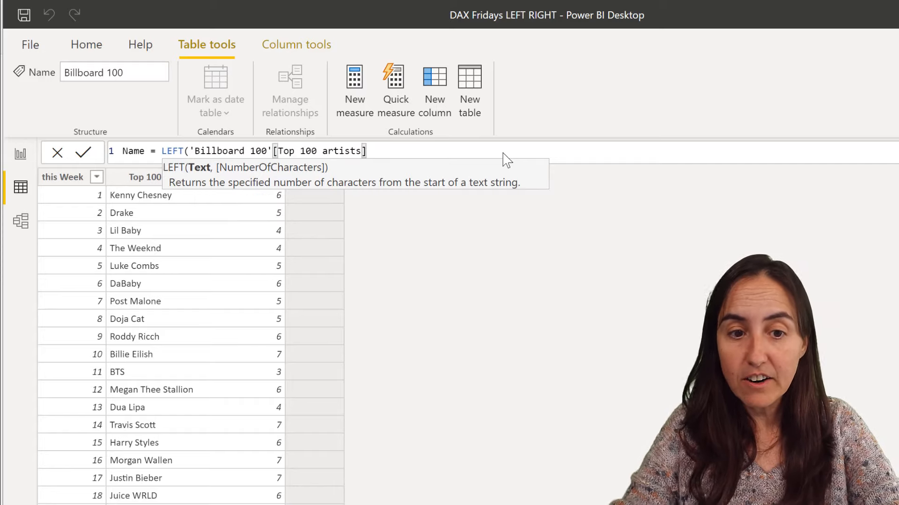
type(", ")
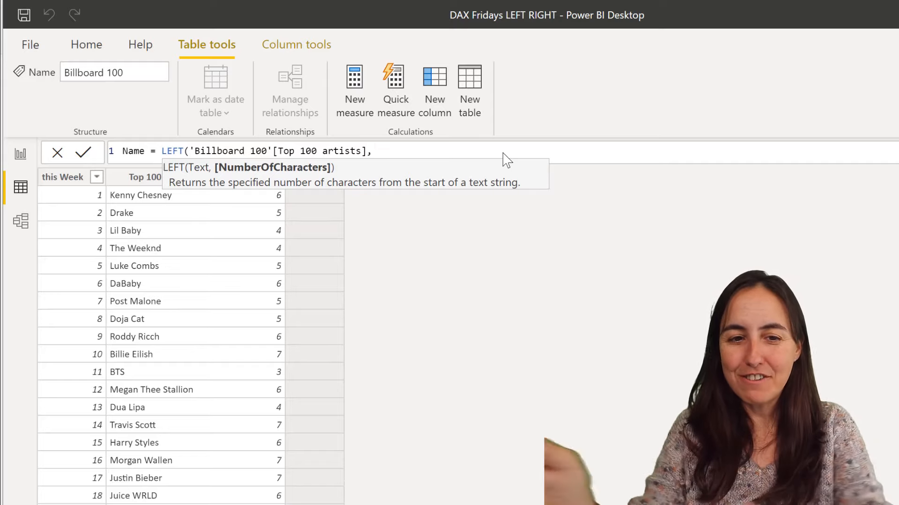
type("sea")
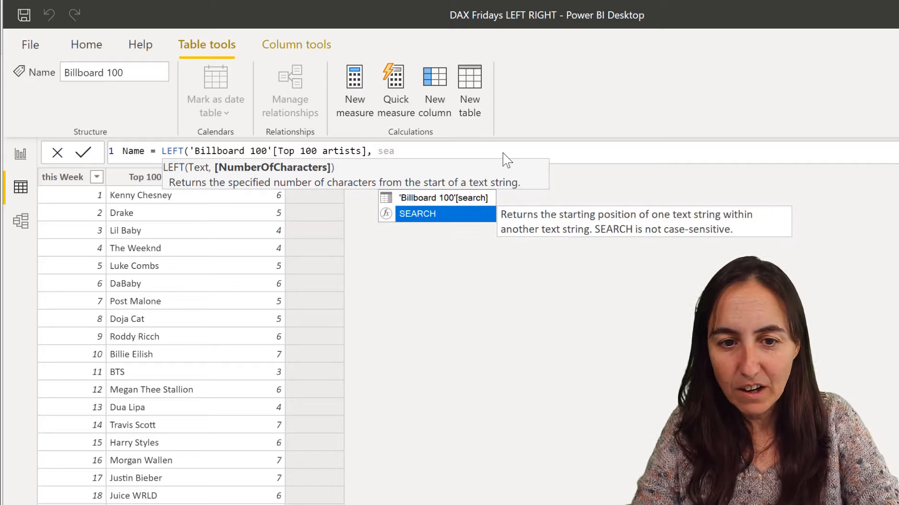
key("Up")
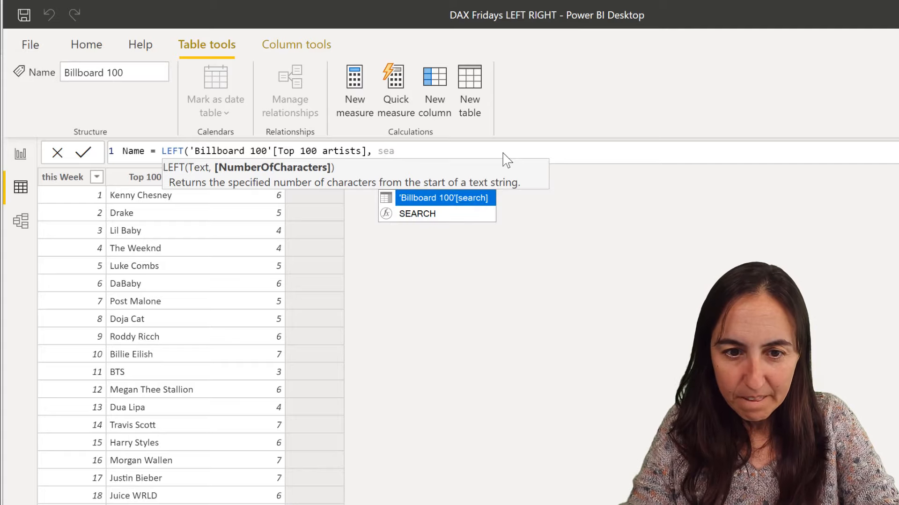
key("Tab")
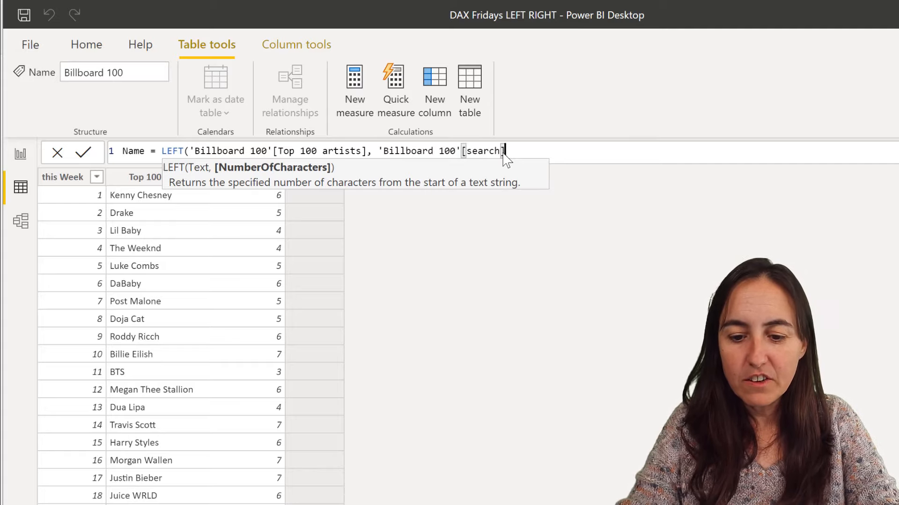
type(")")
key("Return")
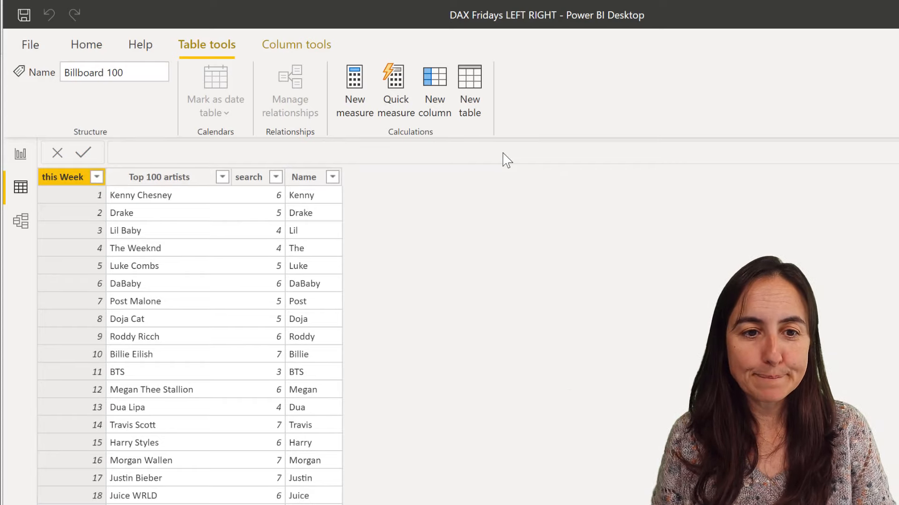
Review the formulas of the search and Name columns and check the extracted first names down the table.
left_click(257, 186)
left_click(321, 199)
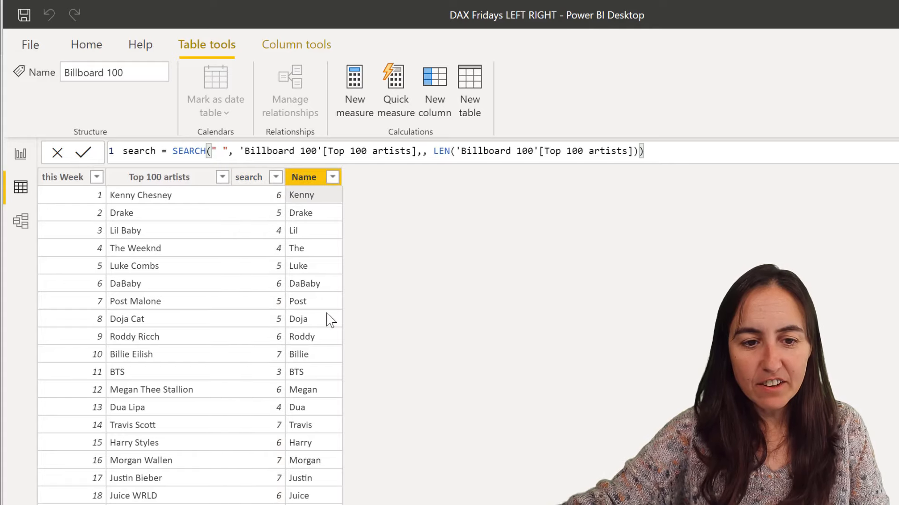
scroll(337, 375, "down", 4)
scroll(345, 417, "down", 10)
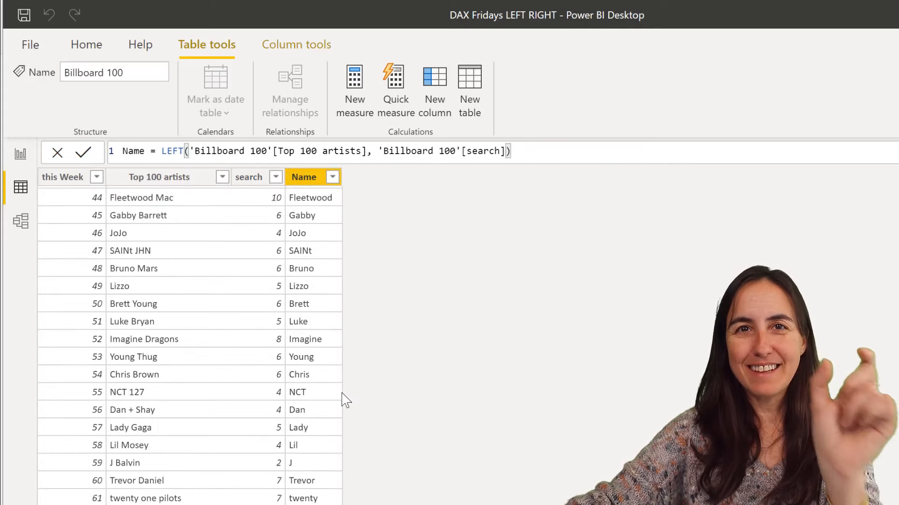
scroll(331, 295, "up", 14)
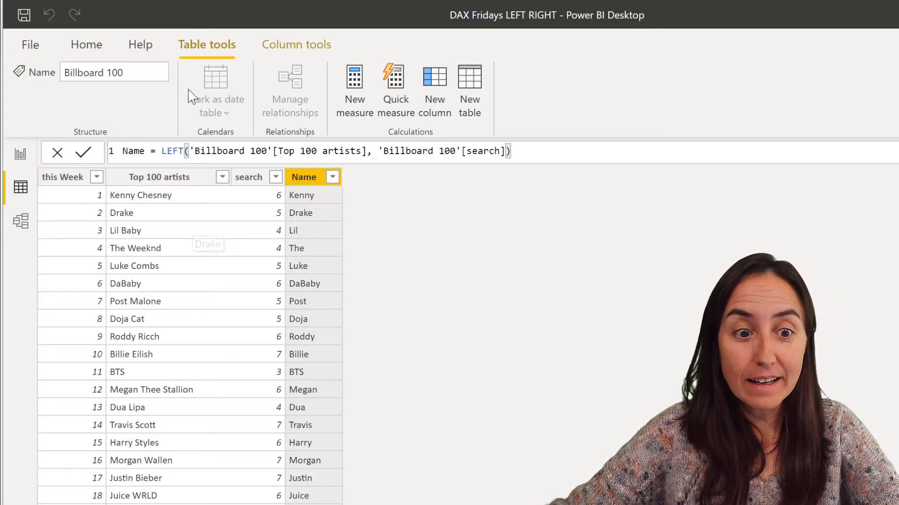
Add another calculated column to the Billboard 100 table and name it Surname in its formula.
left_click(434, 103)
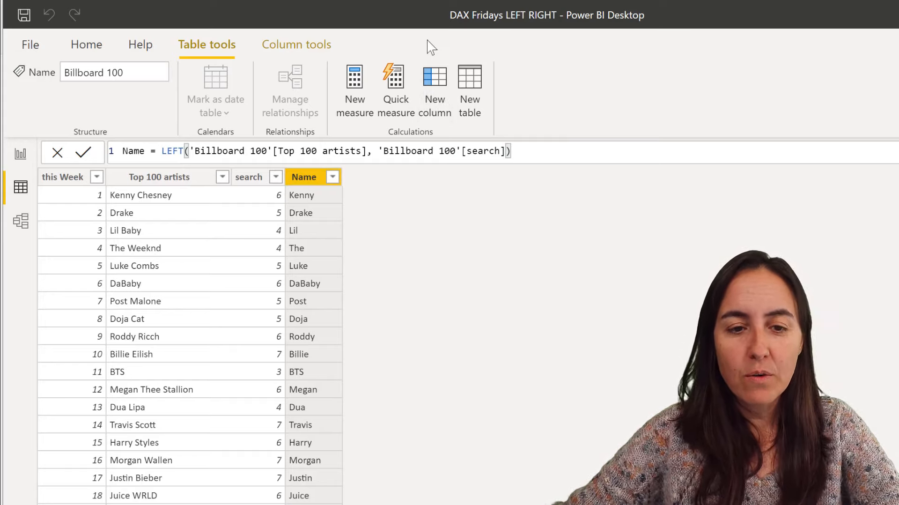
type("R")
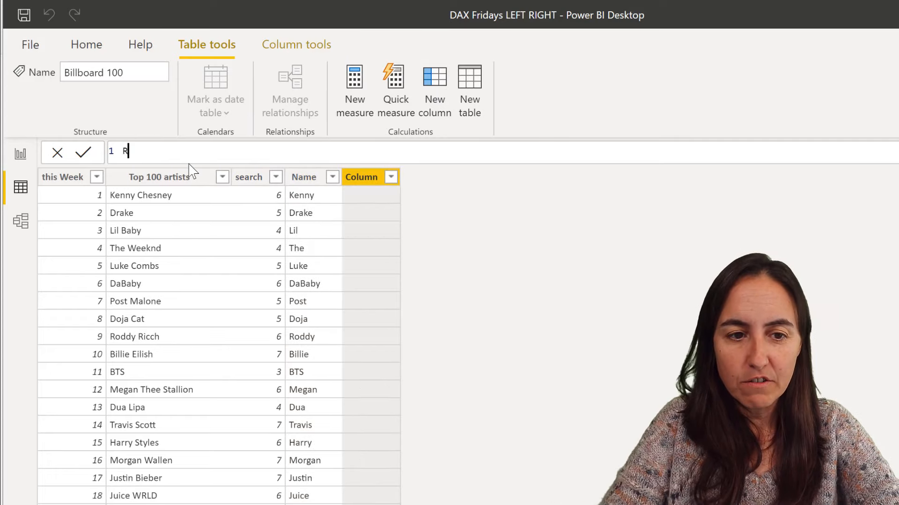
type("ight")
key("BackSpace")
key("BackSpace")
key("BackSpace")
key("BackSpace")
key("BackSpace")
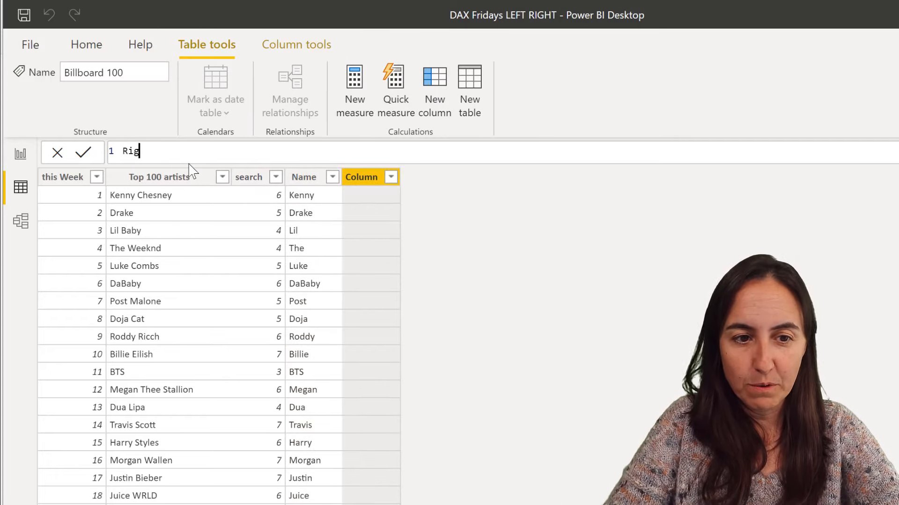
type("Surn")
key("BackSpace")
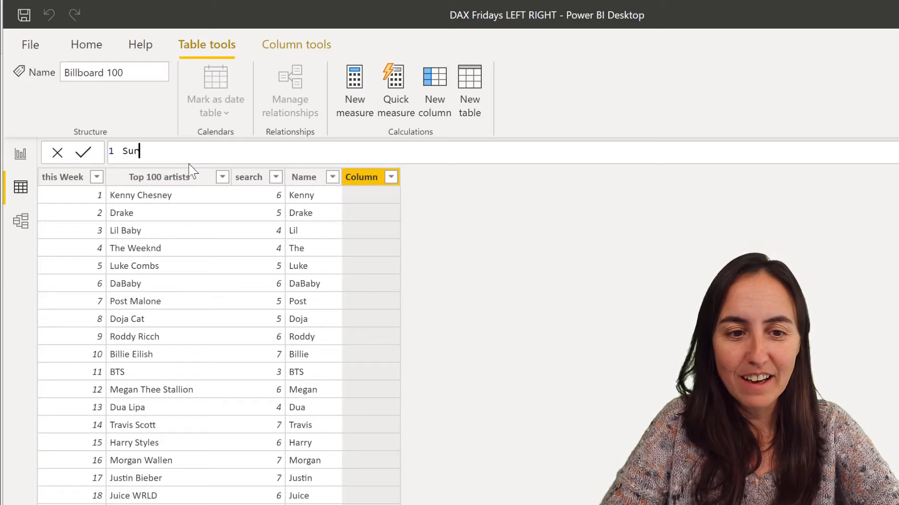
type("name= ")
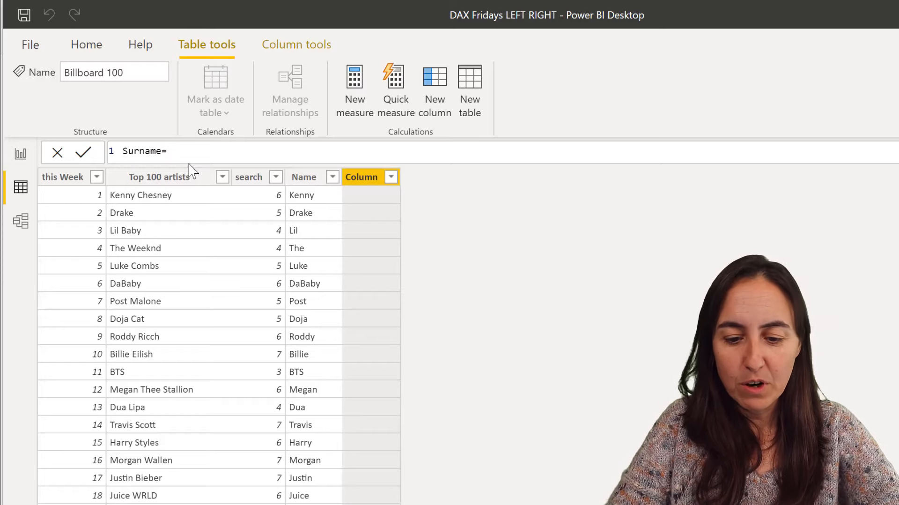
Start the Surname formula with the RIGHT function, using 'Billboard 100'[Top 100 artists] as its text argument.
type("Ri")
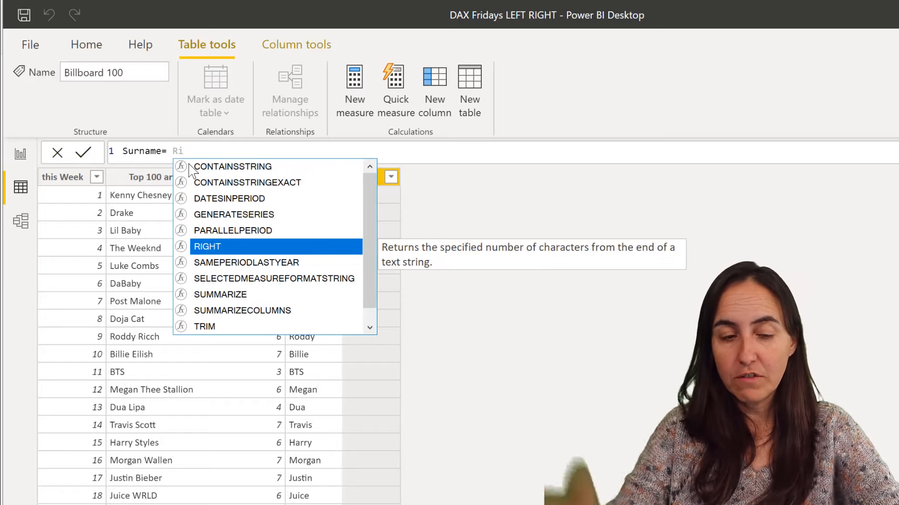
key("Tab")
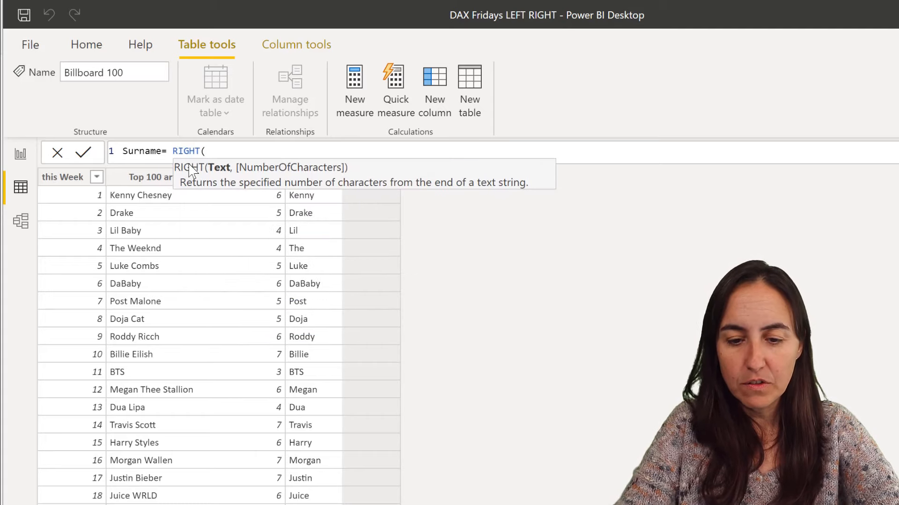
type("ti")
key("BackSpace")
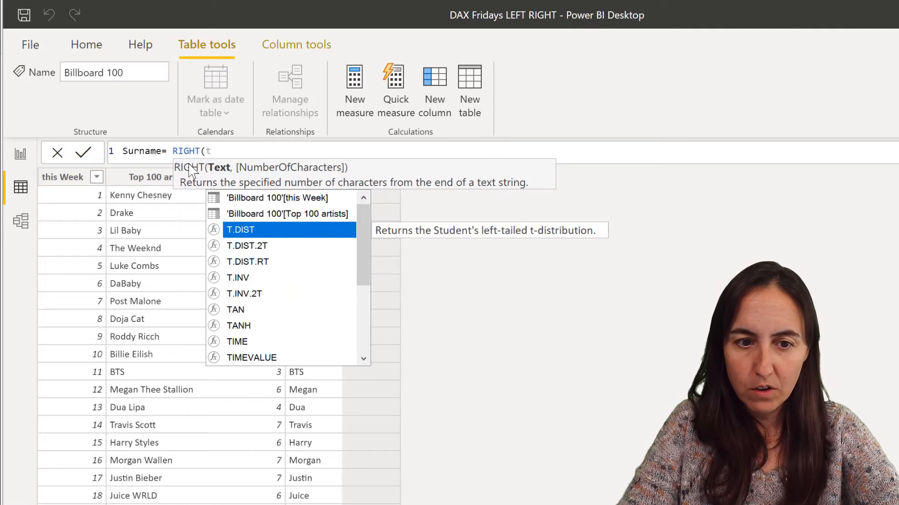
type("op")
key("Tab")
type(",")
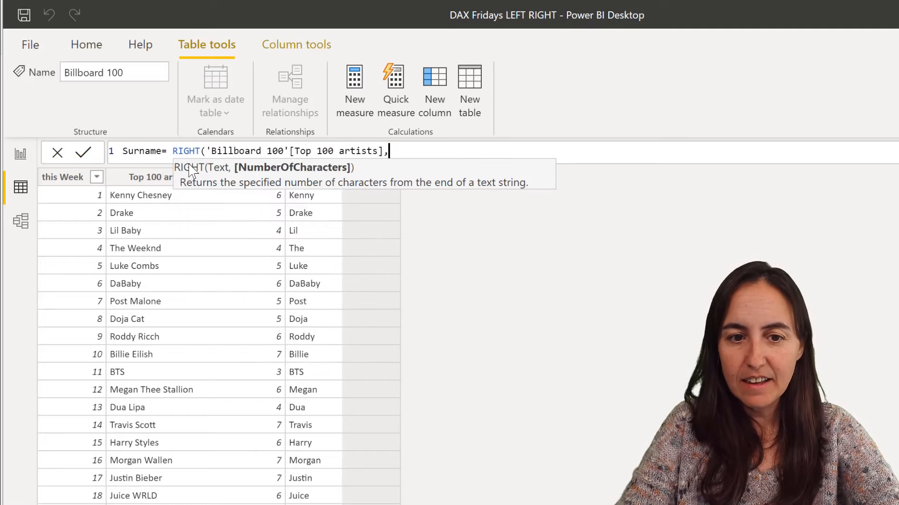
Enter LEN('Billboard 100'[Top 100 artists]) as the number-of-characters argument of the RIGHT function.
type(" LEN(")
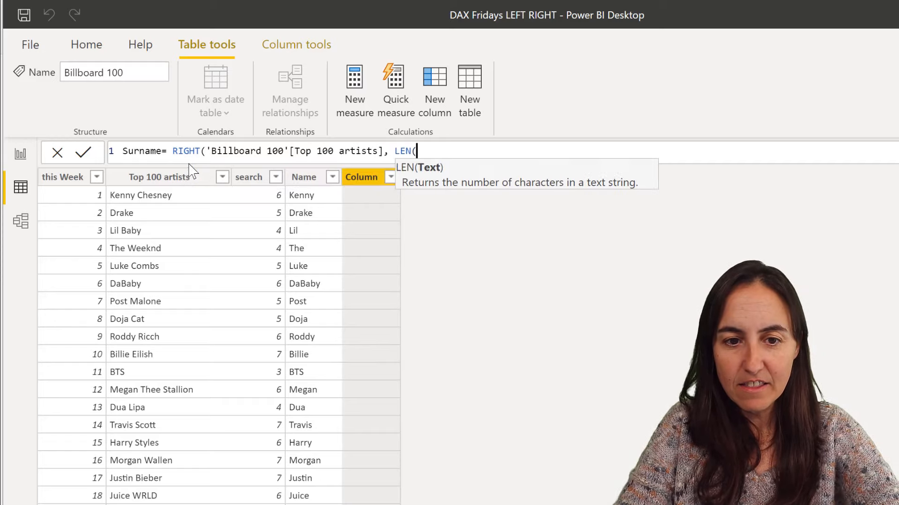
type("ti")
key("BackSpace")
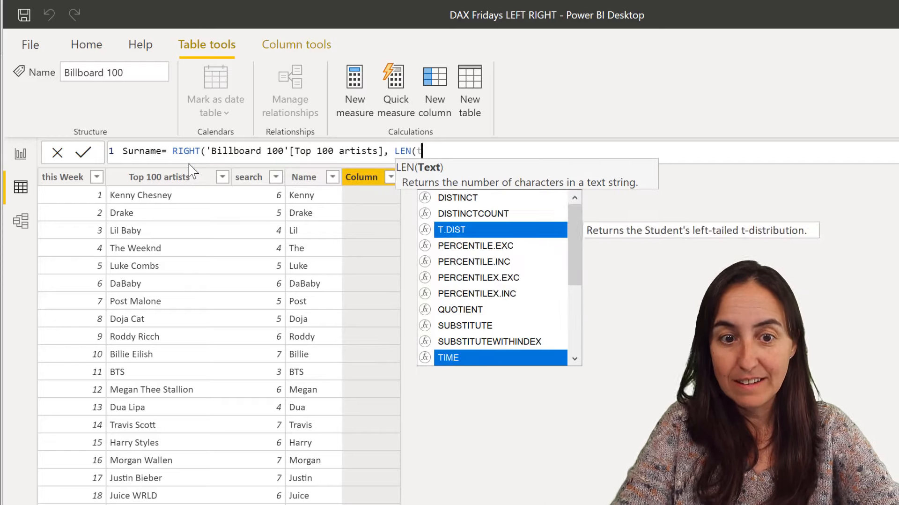
type("op")
key("Up")
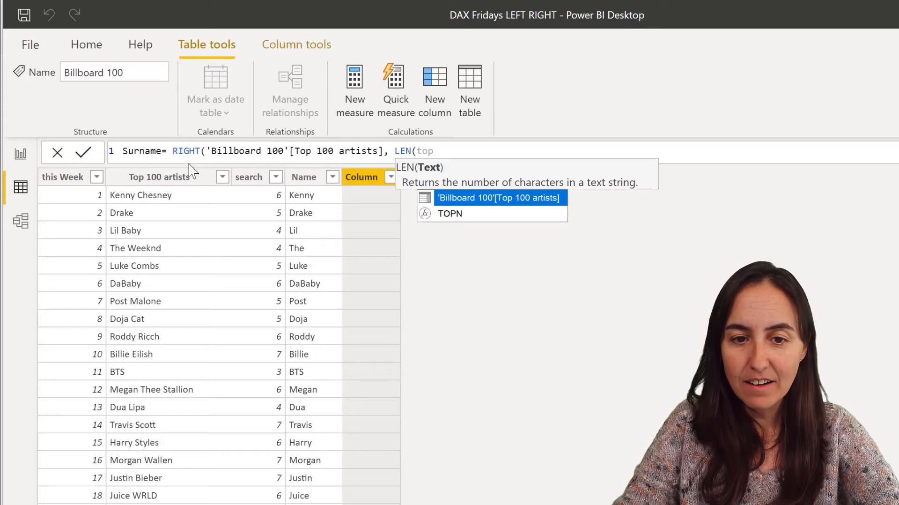
key("Tab")
type(")")
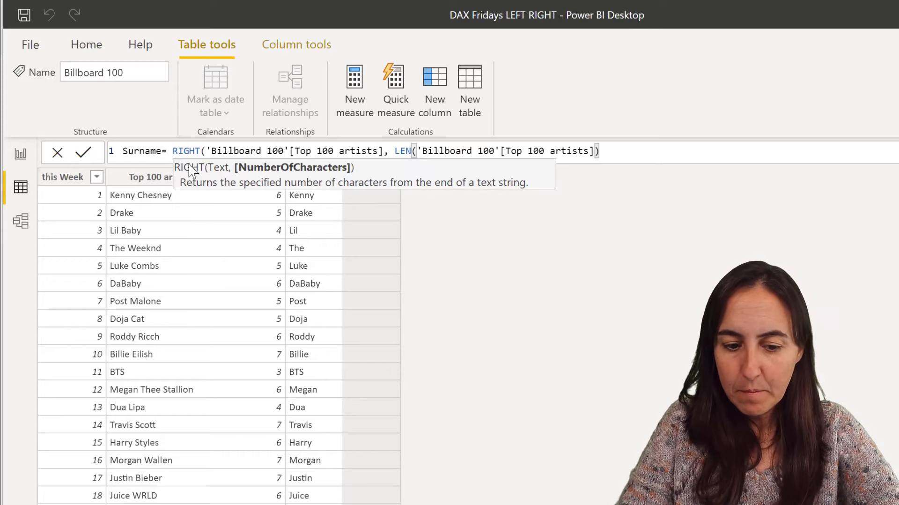
Subtract 'Billboard 100'[search] from the LEN result, close the RIGHT function and commit the Surname formula.
type("-sear")
key("Up")
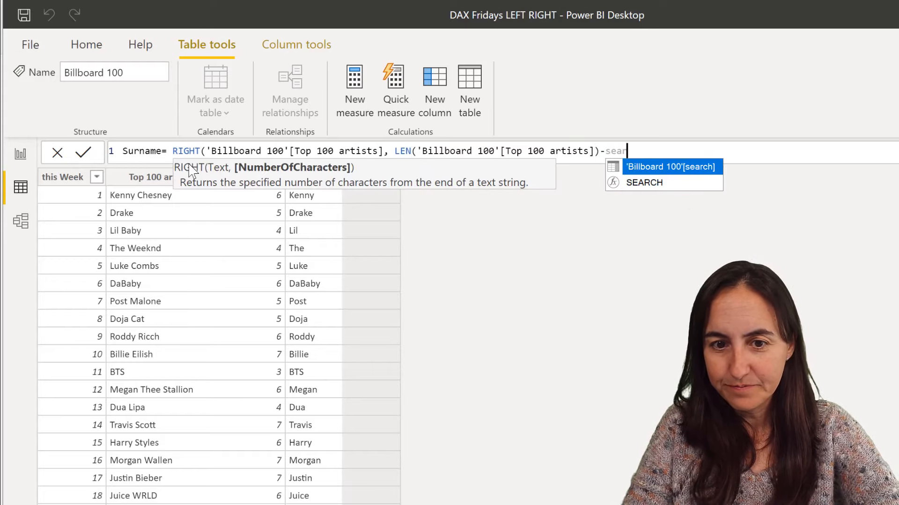
key("Tab")
type(")")
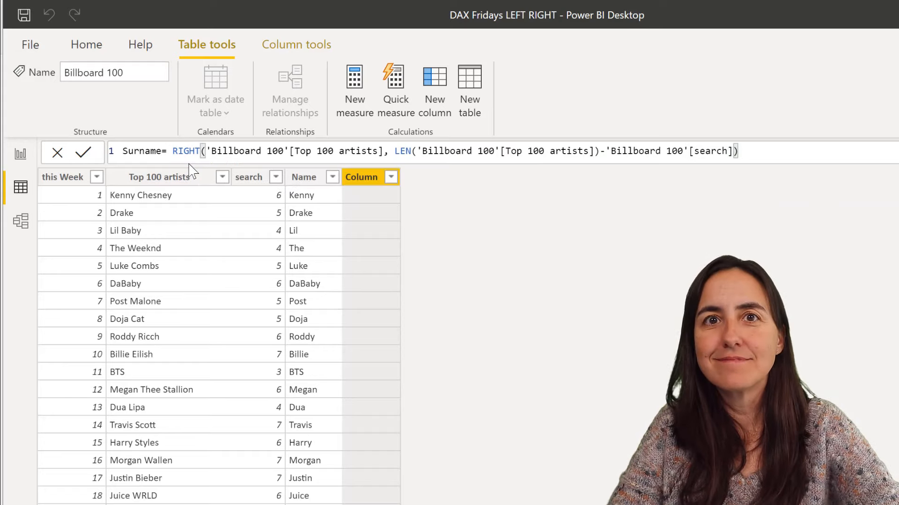
key("Return")
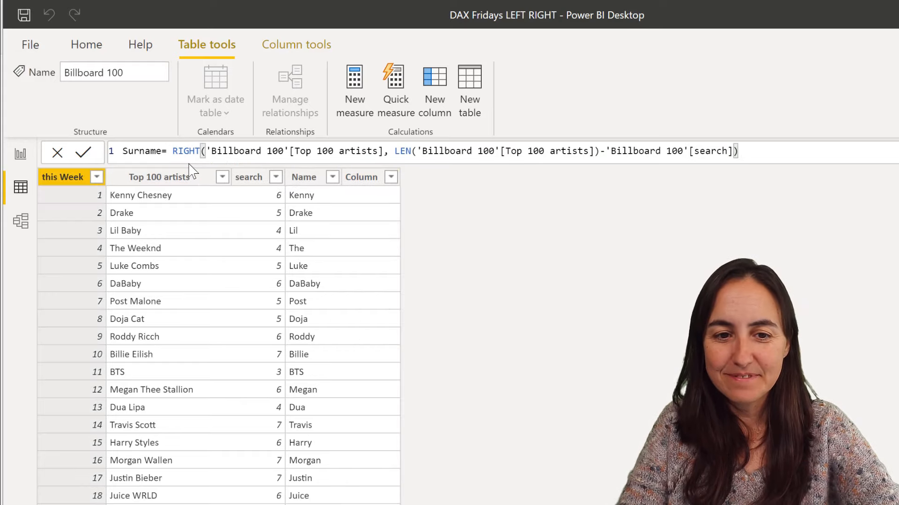